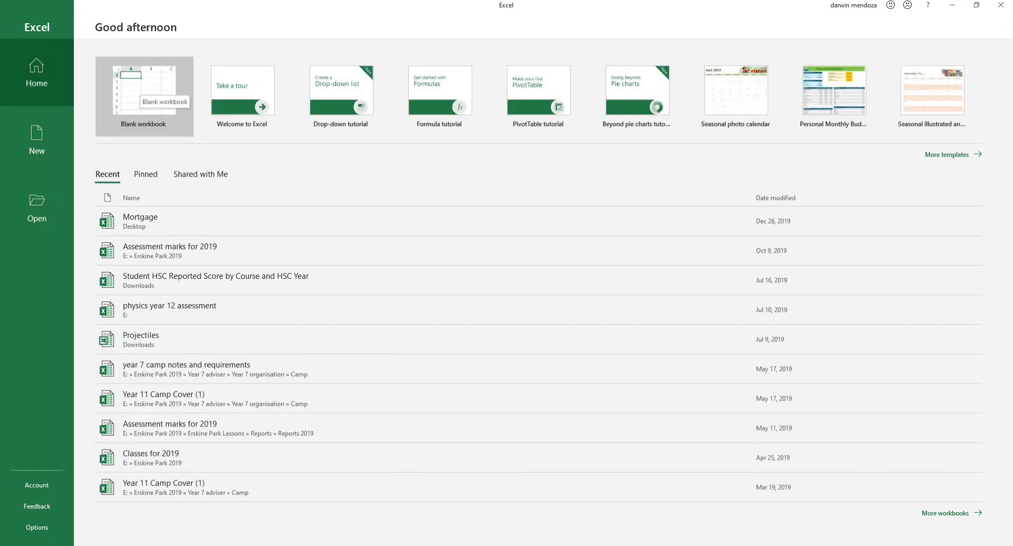
Step: Create a blank workbook and enter the header "Distance (cm)" in cell B2
left_click(144, 96)
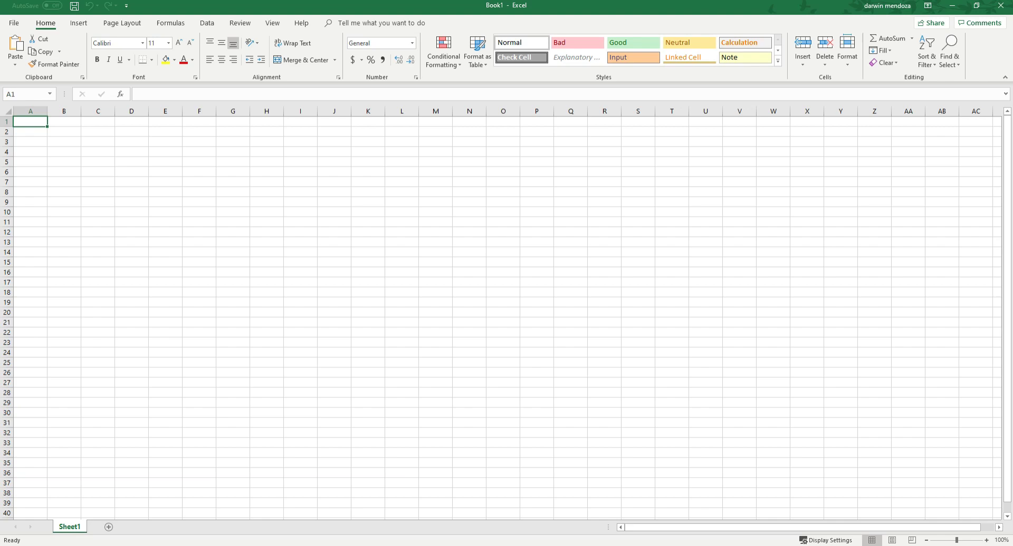
left_click(64, 132)
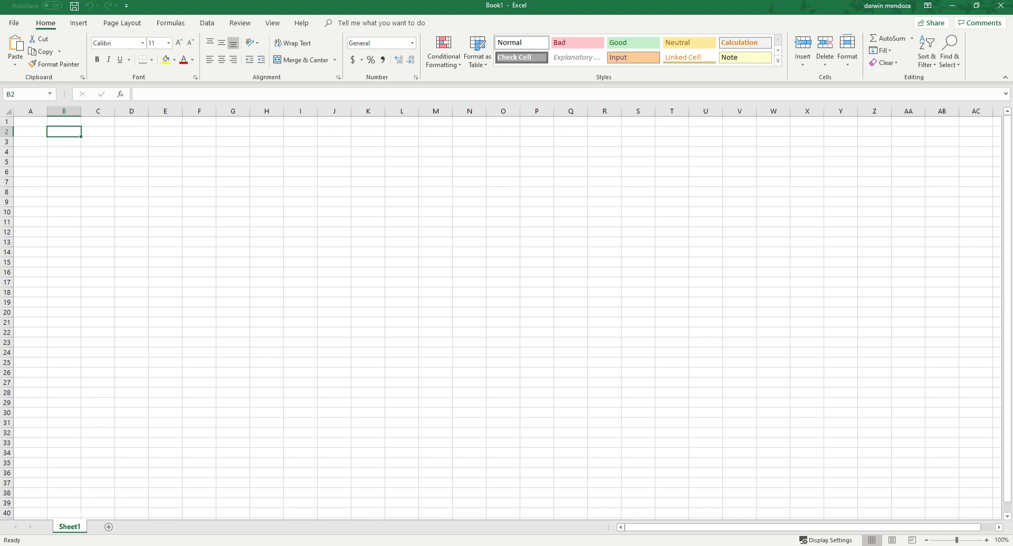
type("Distance")
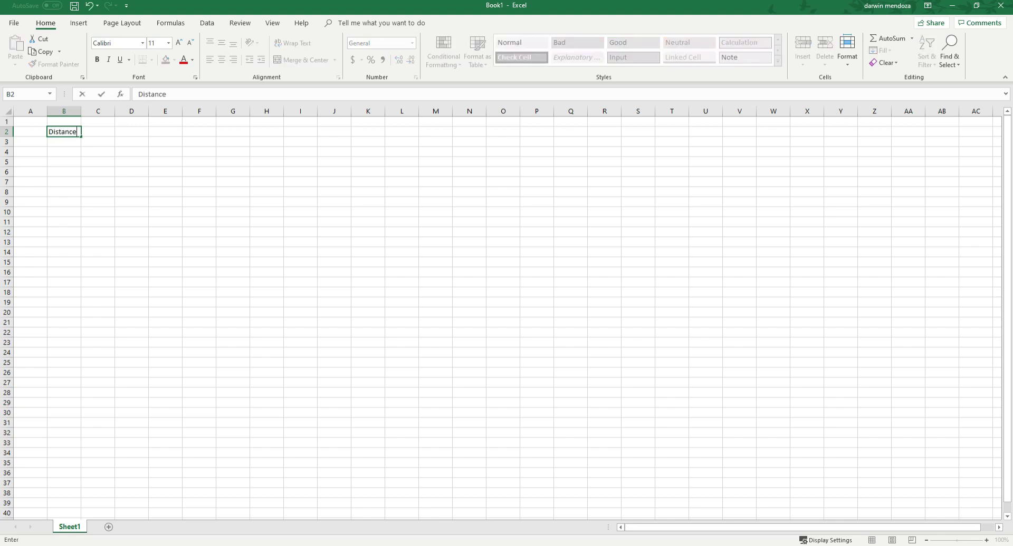
type(" (m")
key("BackSpace")
type("cm)")
key("Tab")
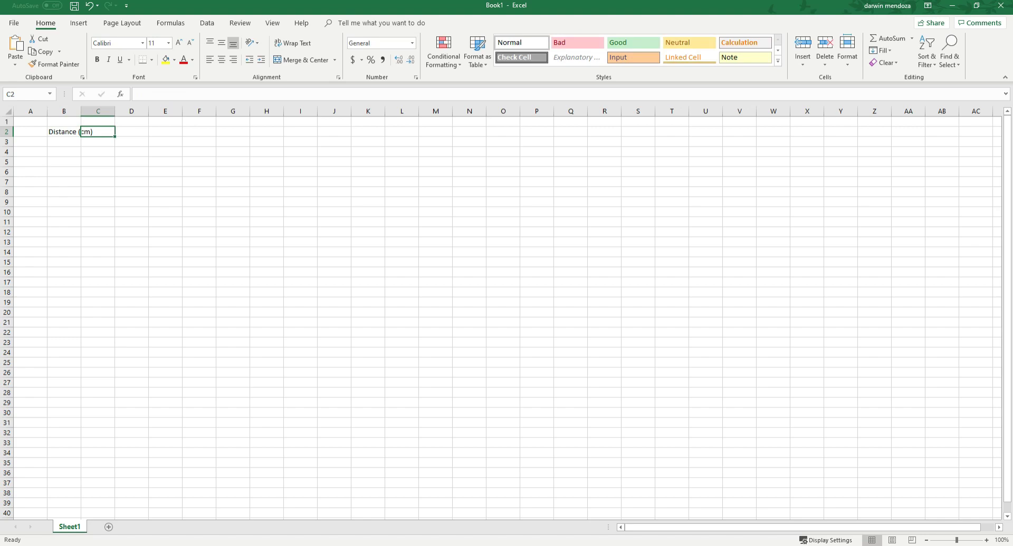
Step: Enter the headers "Time 1", "Time 2" and "Time 3" in cells C2 to E2
type("Tim")
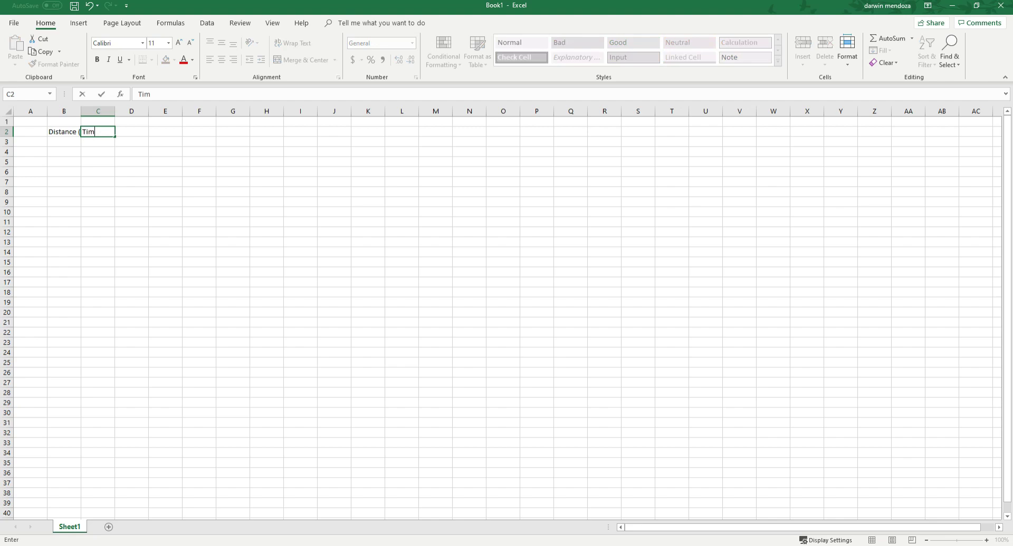
type("e 1")
key("Tab")
type("Time 2")
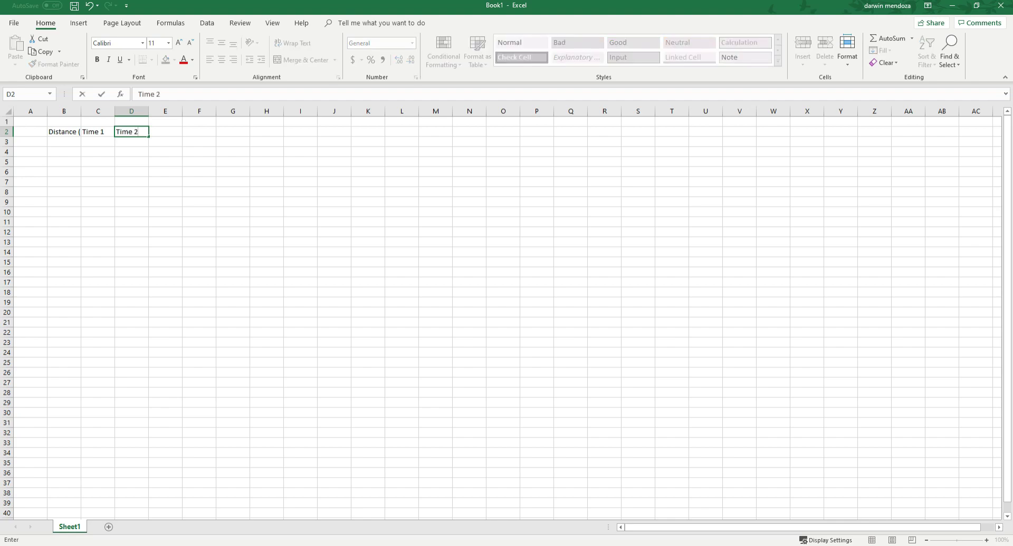
key("Tab")
type("Ti")
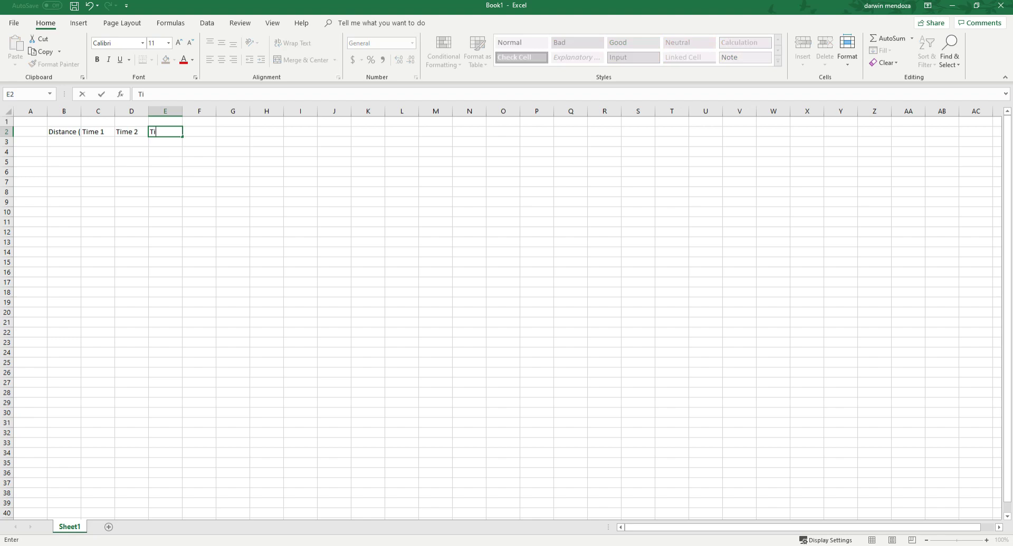
type("me 3")
key("Tab")
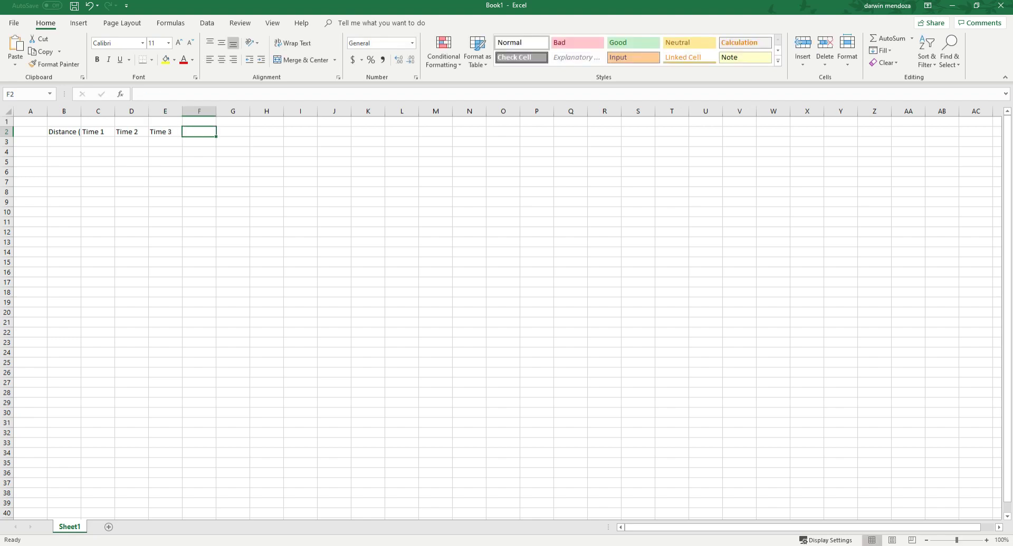
Step: Enter the header "Average Time (s)" in F2 and widen columns B, F and G so the headers fit
type("Average")
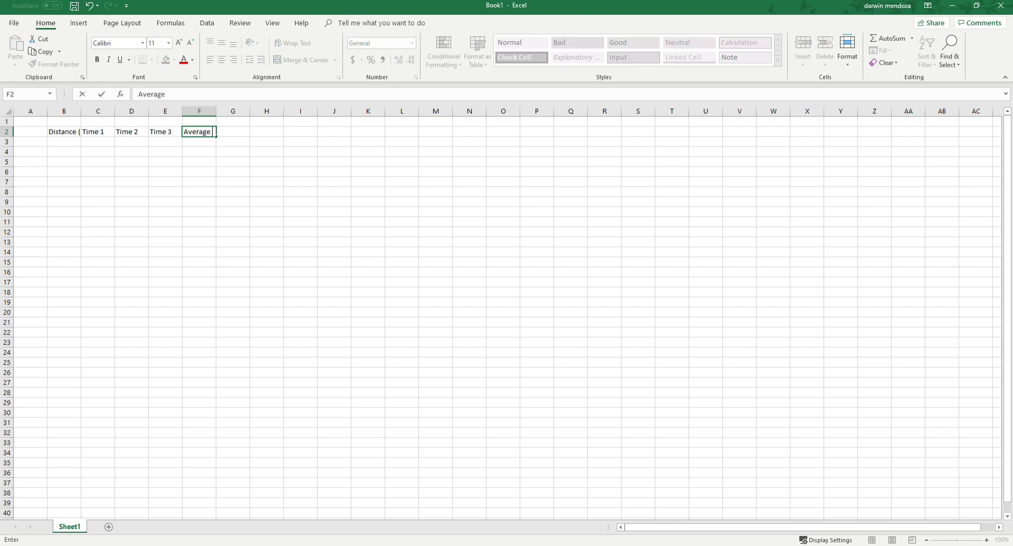
type(" Time (s)")
left_click(165, 242)
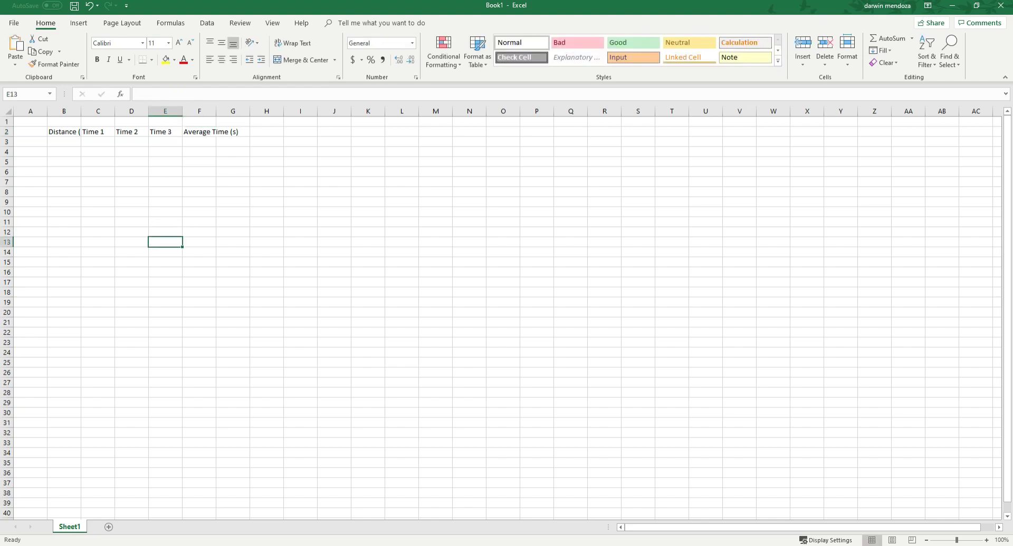
mouse_move(81, 111)
left_mouse_down()
mouse_move(92, 111)
mouse_move(59, 110)
mouse_move(100, 111)
left_mouse_up()
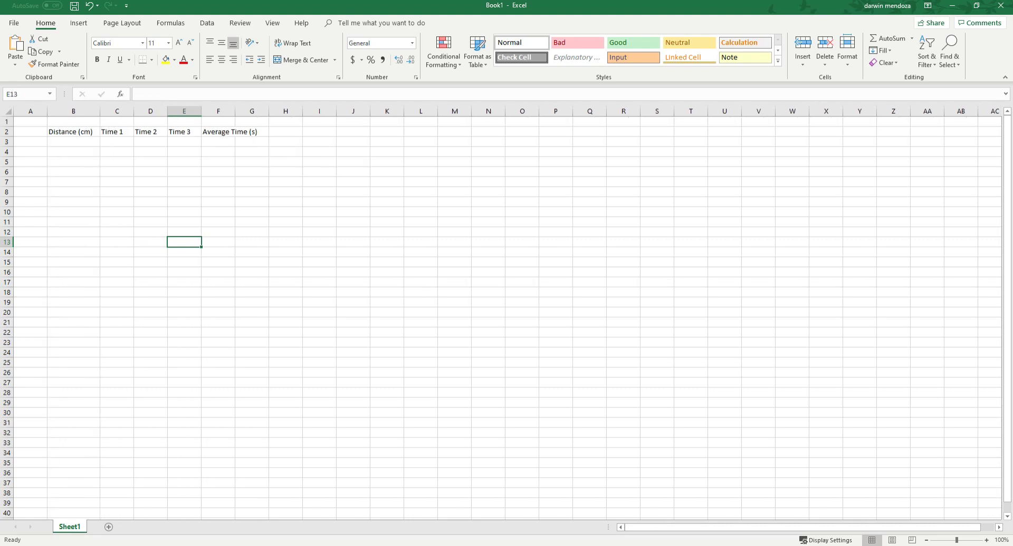
left_click_drag(235, 111, 322, 111)
Step: Enter the header "Average Speed (cm/s)" in G2 and widen column G to fit it
left_click(279, 132)
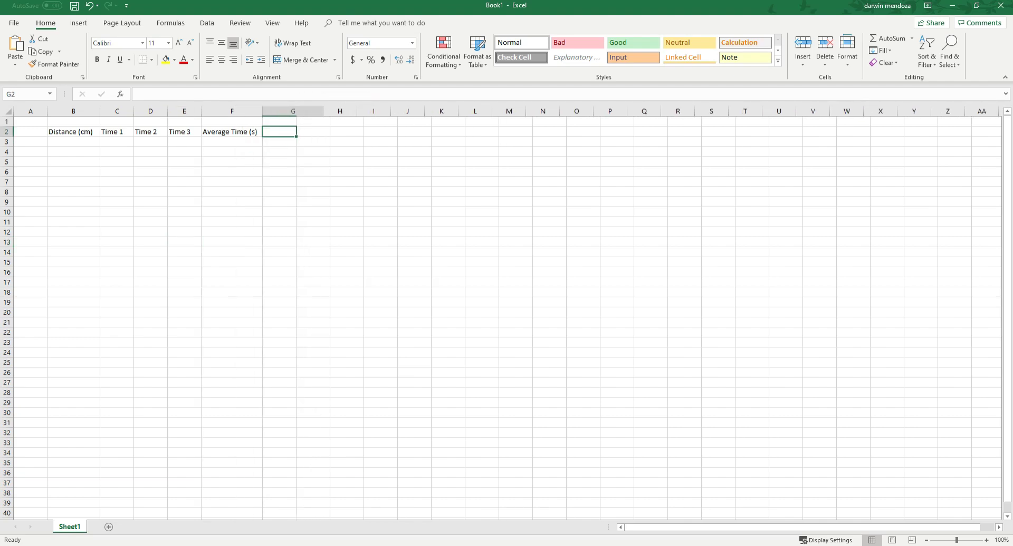
double_click(293, 132)
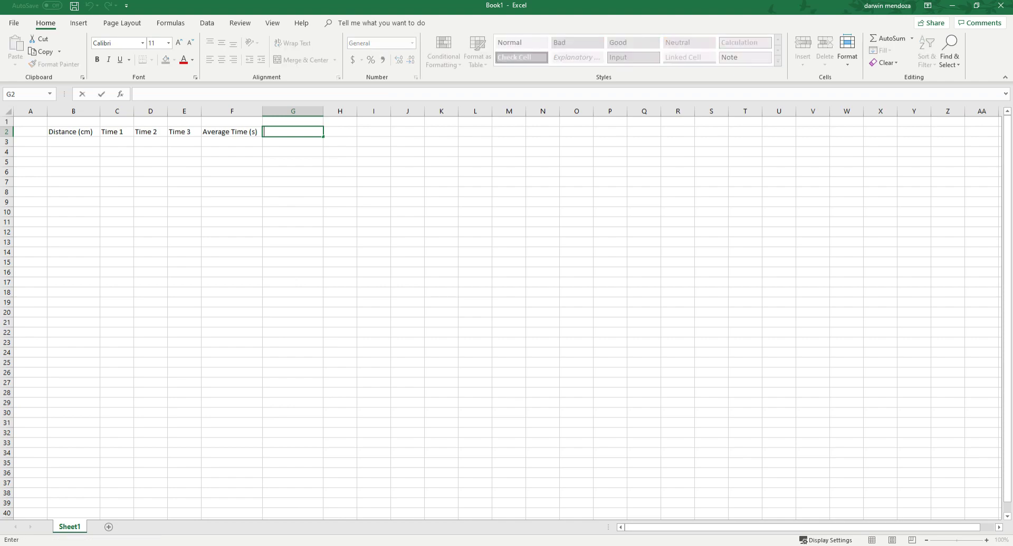
type("Average Speed (sm/")
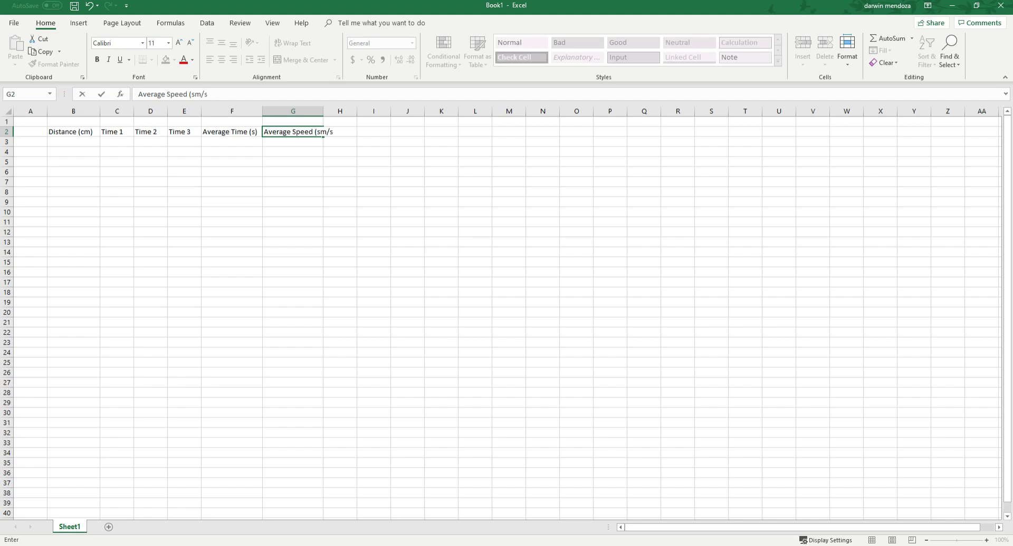
type("s)")
left_click_drag(292, 192, 293, 182)
left_click(74, 132)
left_click(293, 132)
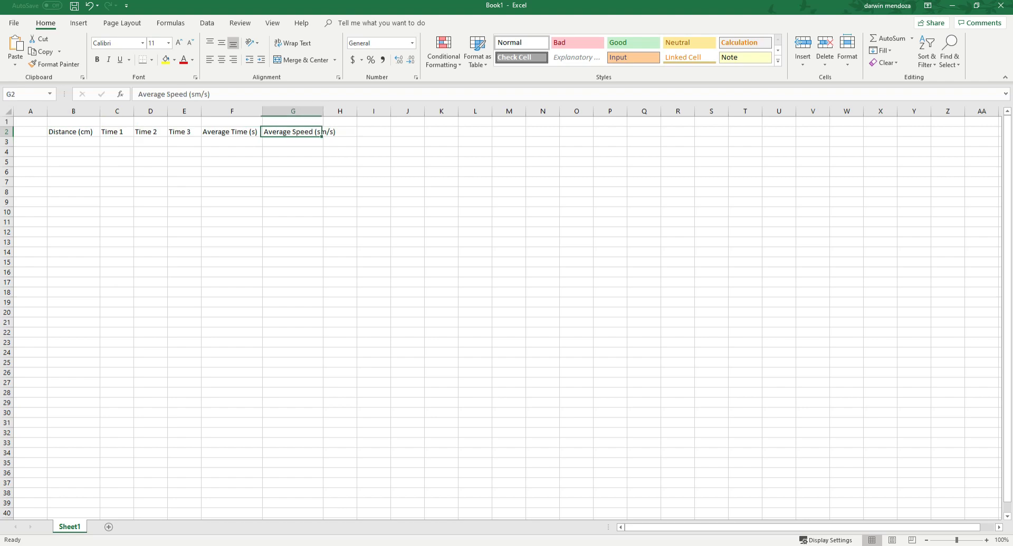
double_click(320, 132)
key("Delete")
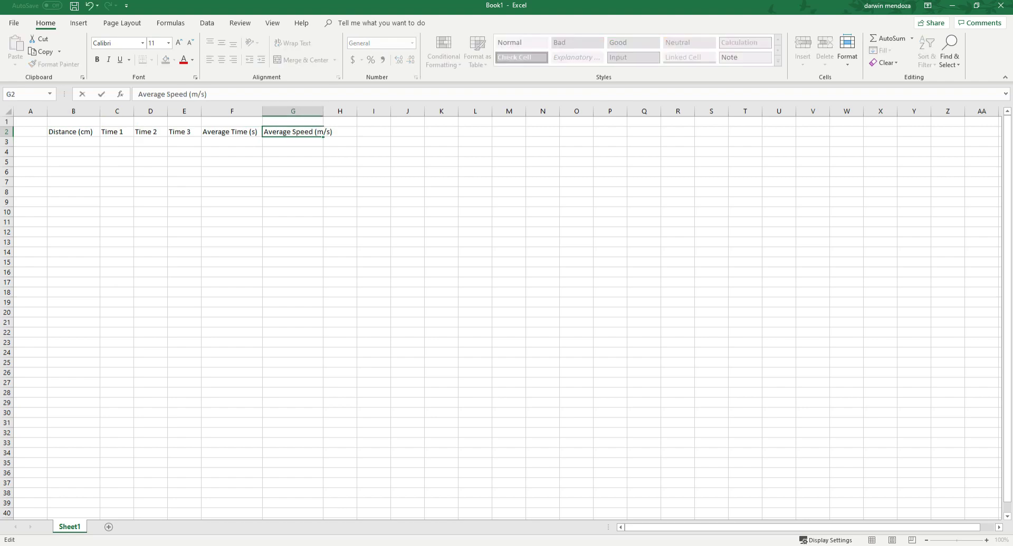
type("c")
left_click_drag(323, 111, 344, 111)
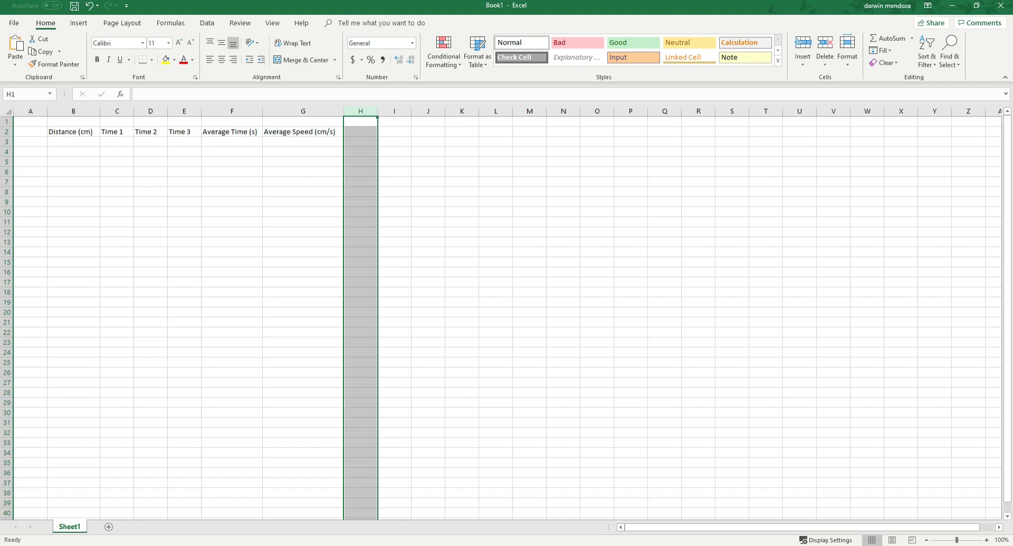
left_click(73, 142)
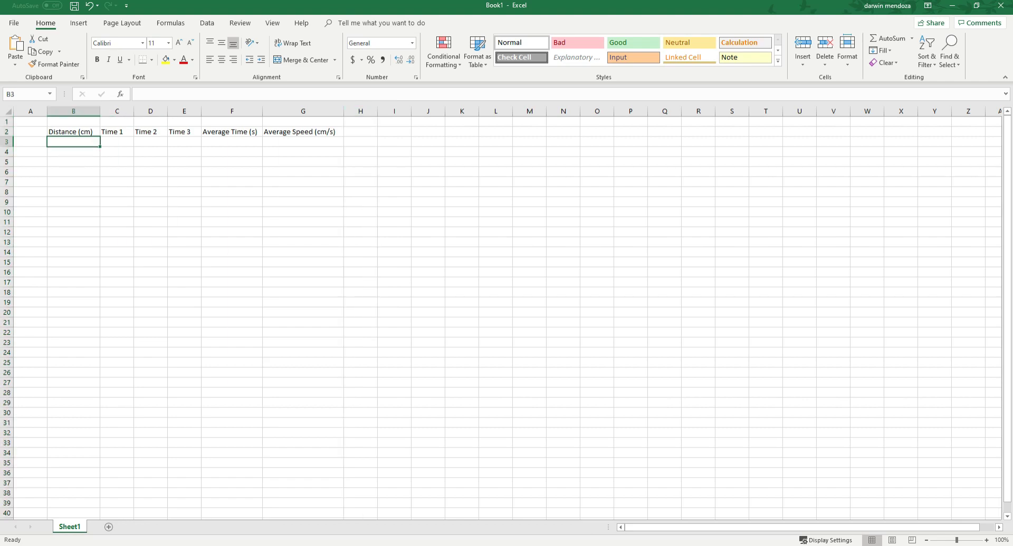
left_click(517, 545)
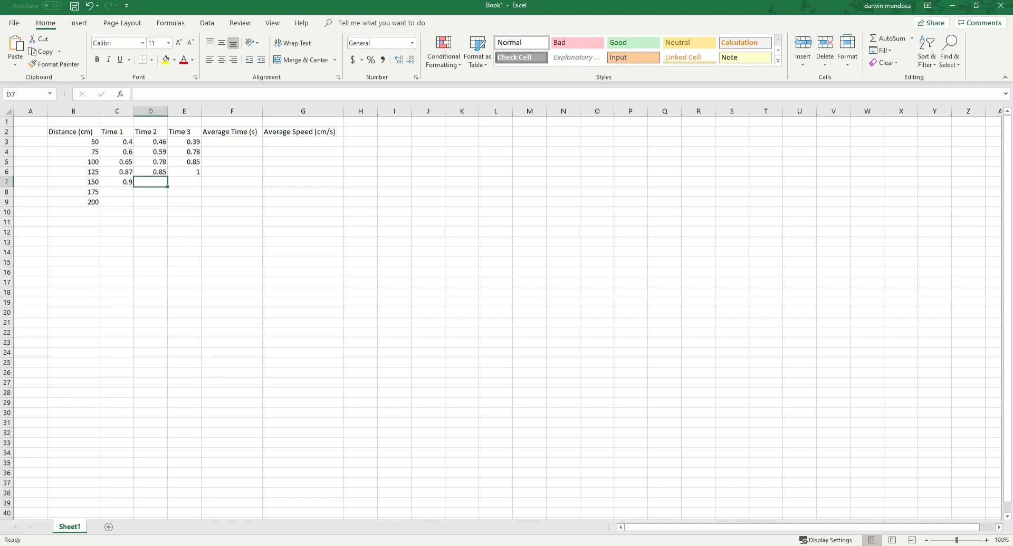
Step: Enter 0.97 for Time 2 and 1.05 for Time 3 in the 150 cm row
type("0.97")
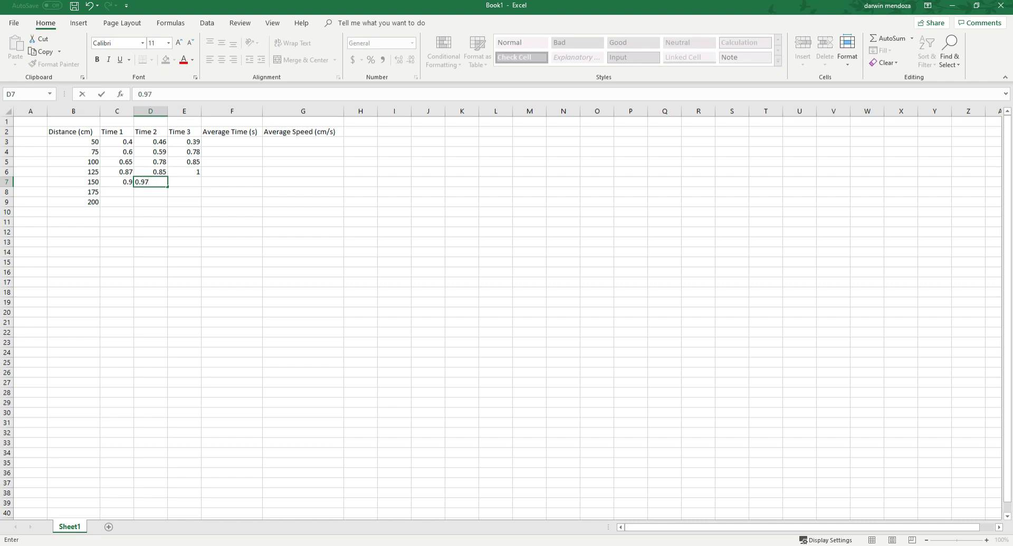
key("Tab")
type("1.05")
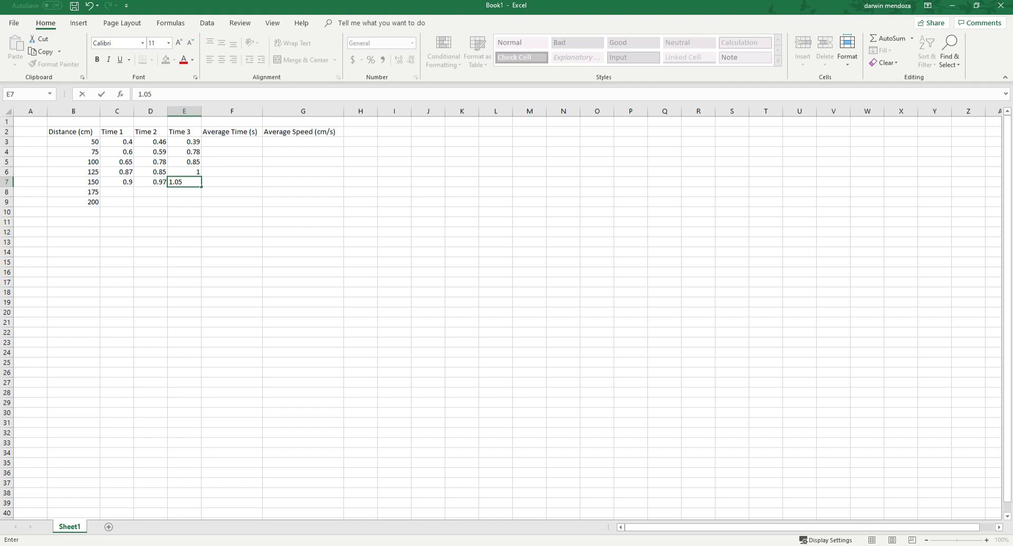
key("Return")
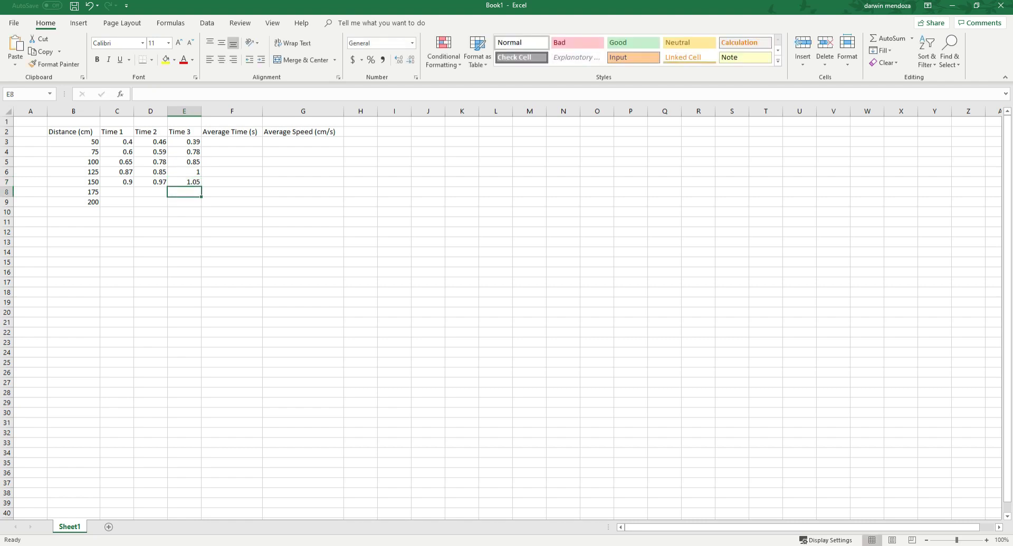
Step: Fill in the 175 cm row with 1.18 for Time 1, 1 for Time 2 and 1.16 for Time 3
key("Left")
key("Left")
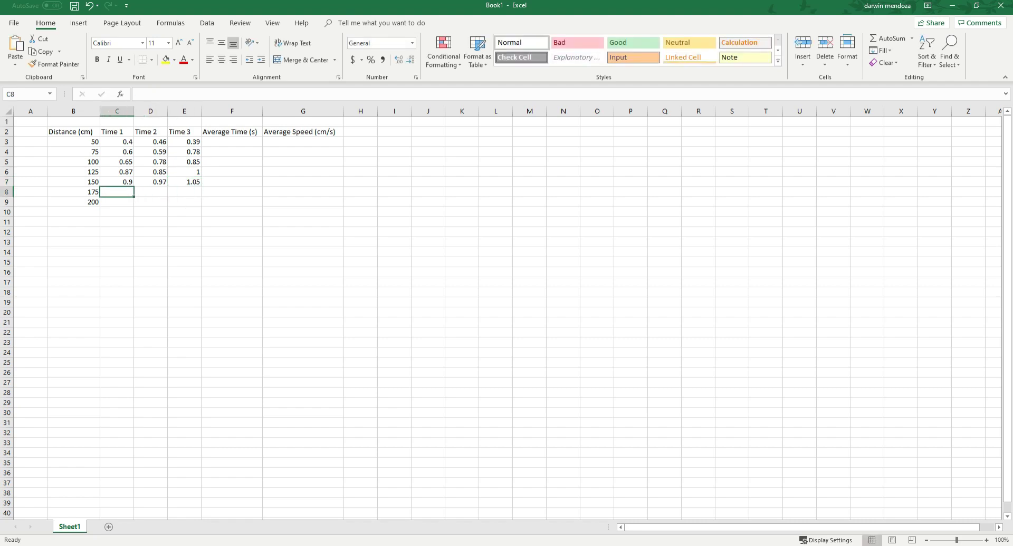
type("1")
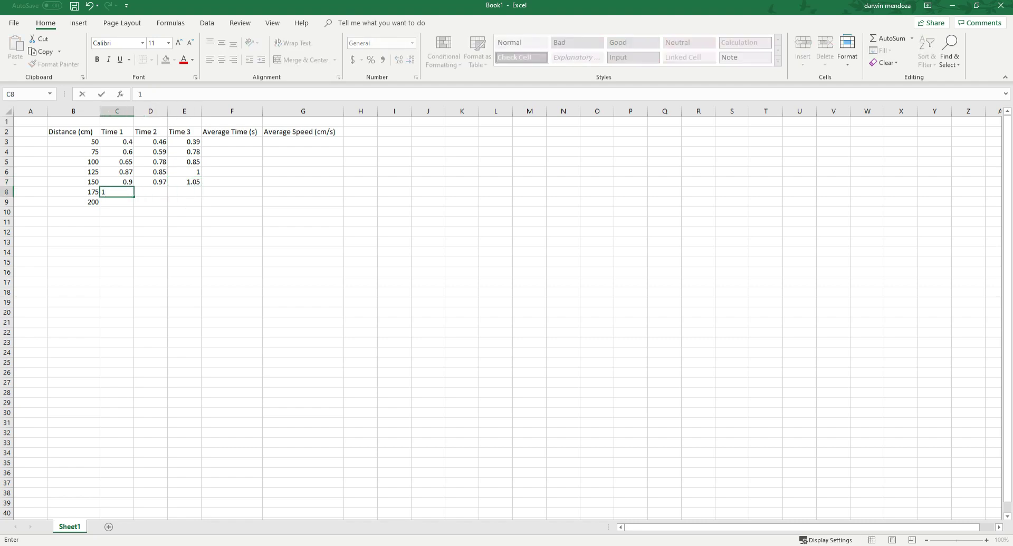
type(".18")
key("Tab")
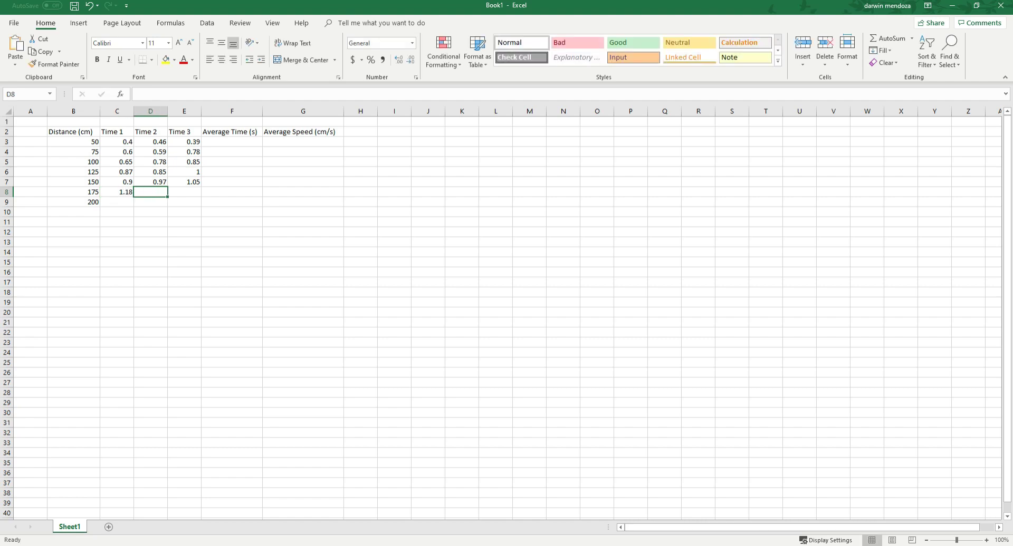
type("1")
key("Tab")
type("1.1")
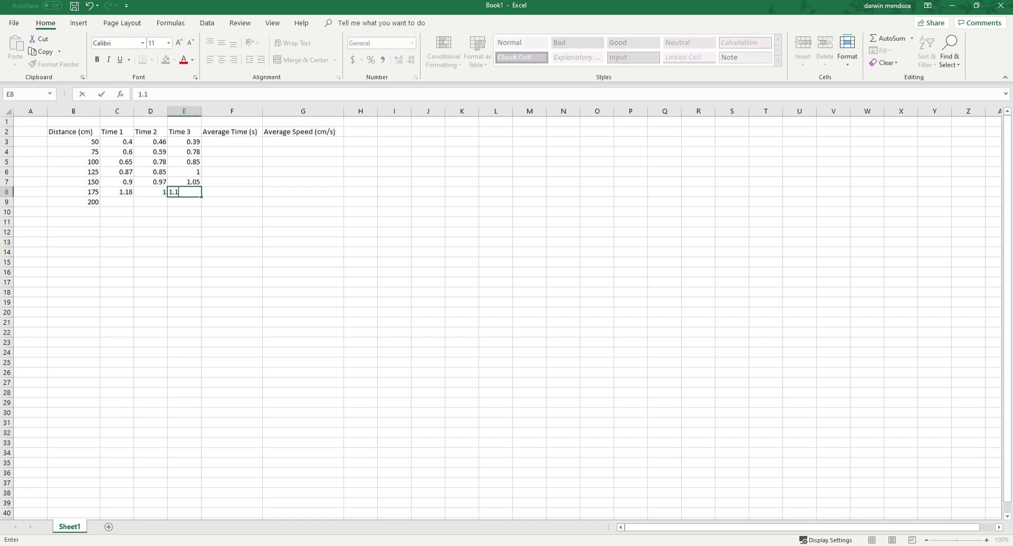
type("6")
key("Tab")
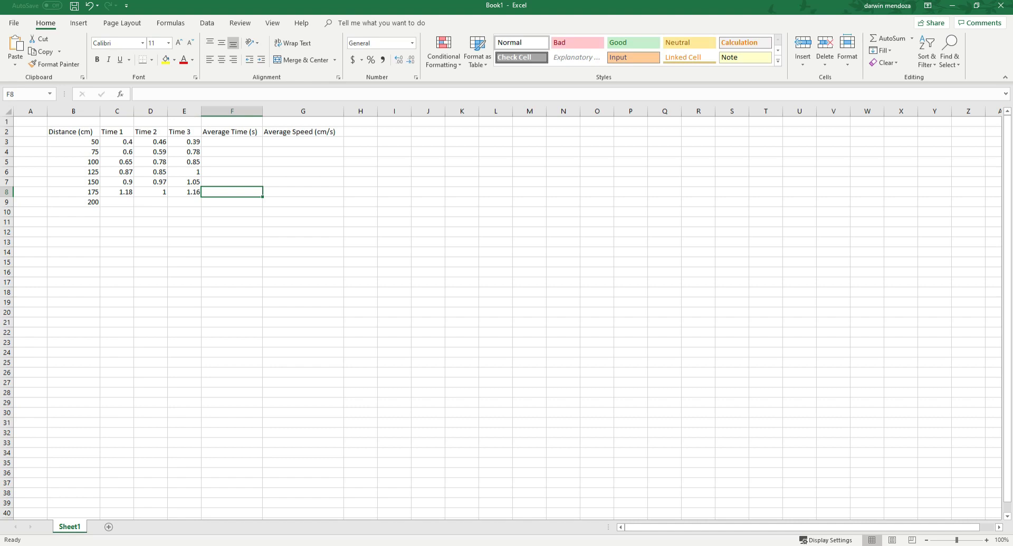
type("1.1")
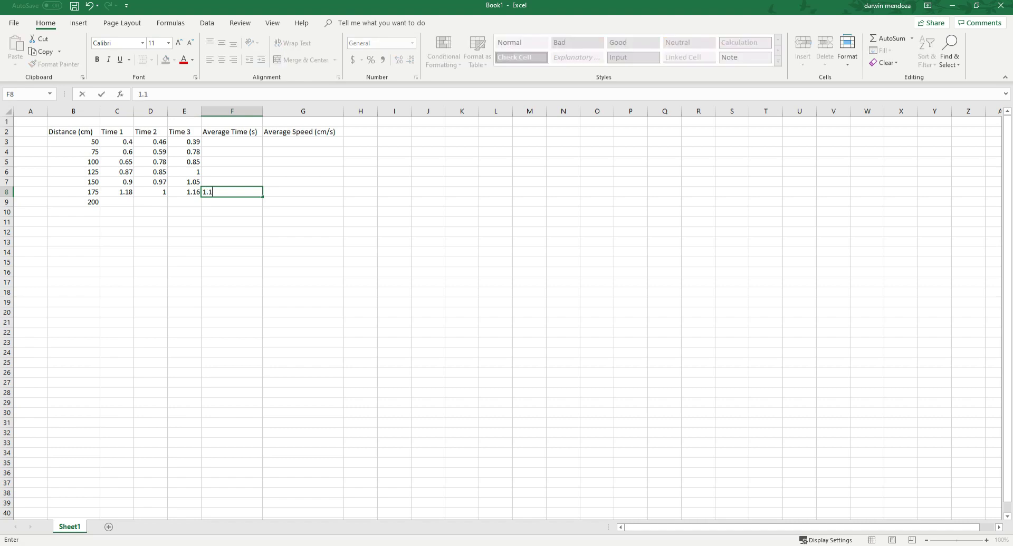
type("5")
key("BackSpace")
key("BackSpace")
key("BackSpace")
key("BackSpace")
key("Return")
Step: Fill in the 200 cm row with 1.18 for Time 1, 1.11 for Time 2 and 1.16 for Time 3
key("Left")
key("Left")
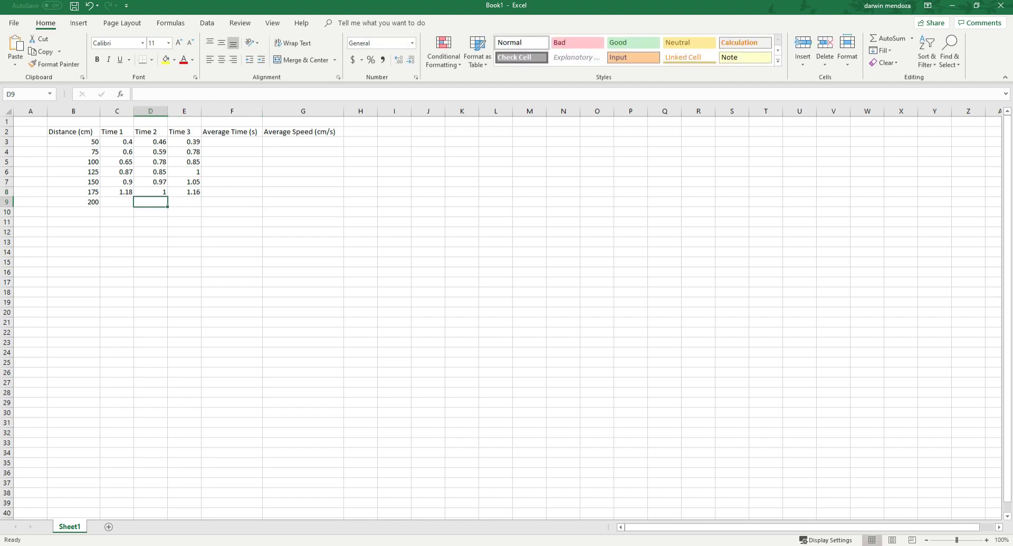
key("Left")
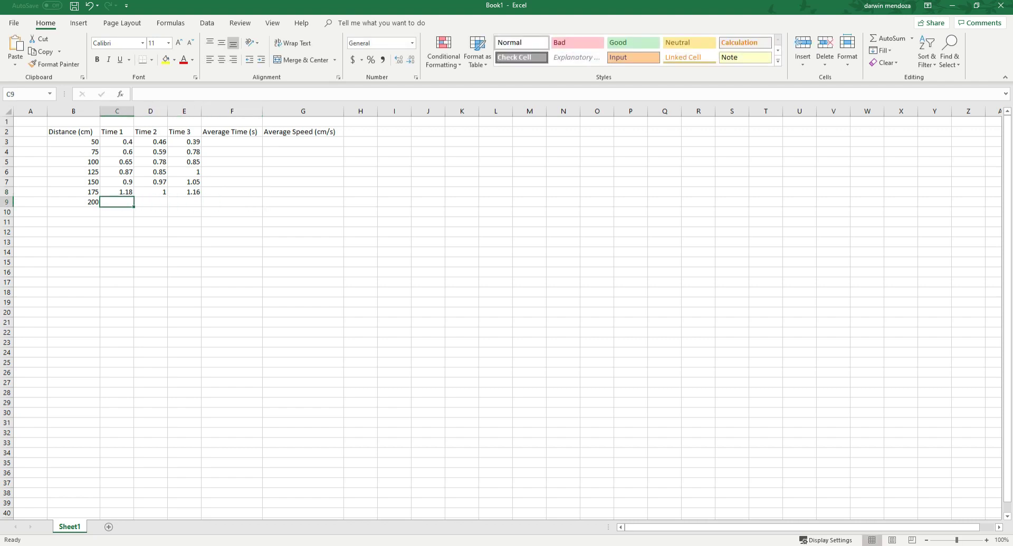
type("1.18")
key("ctrl+Return")
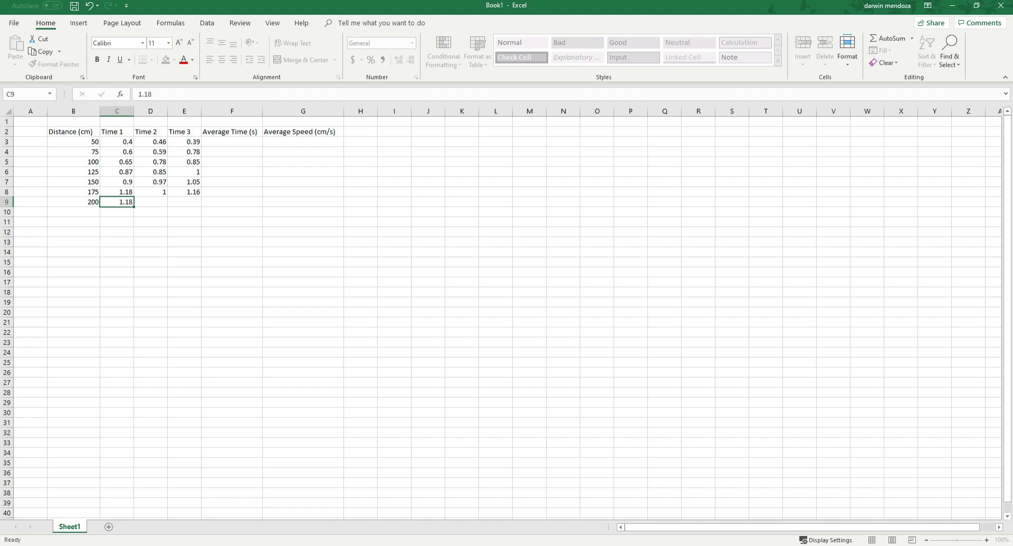
key("Right")
type("1.")
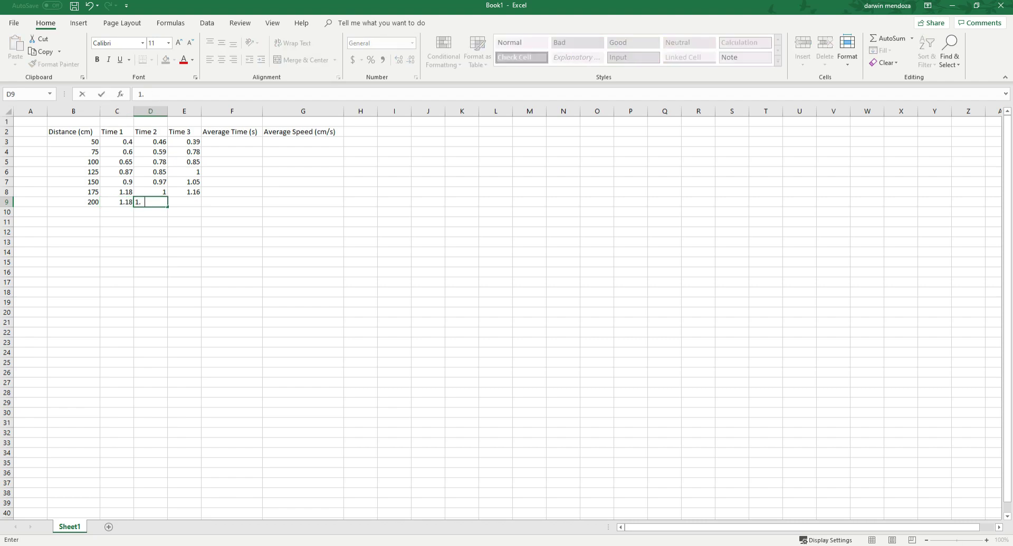
type("11")
key("Right")
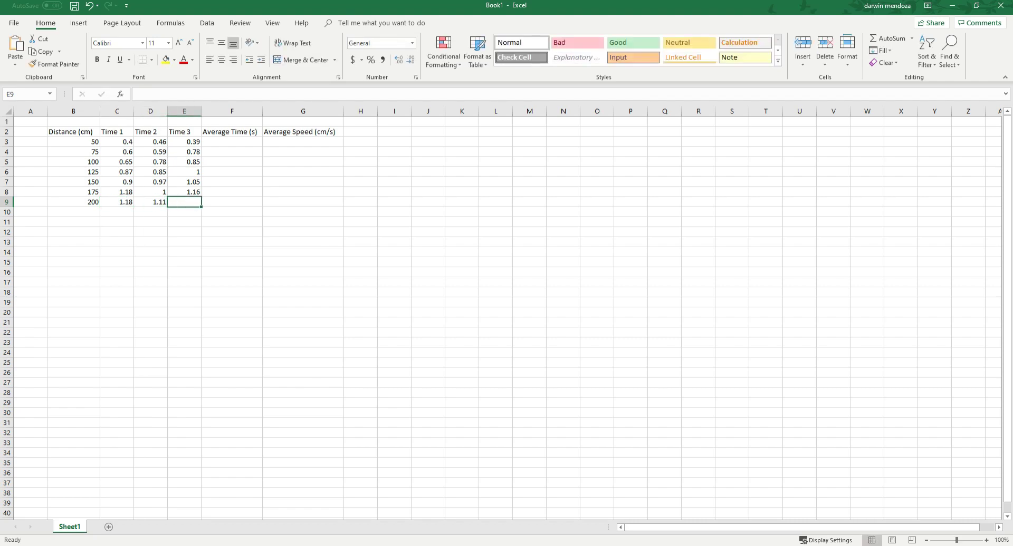
type("1.16")
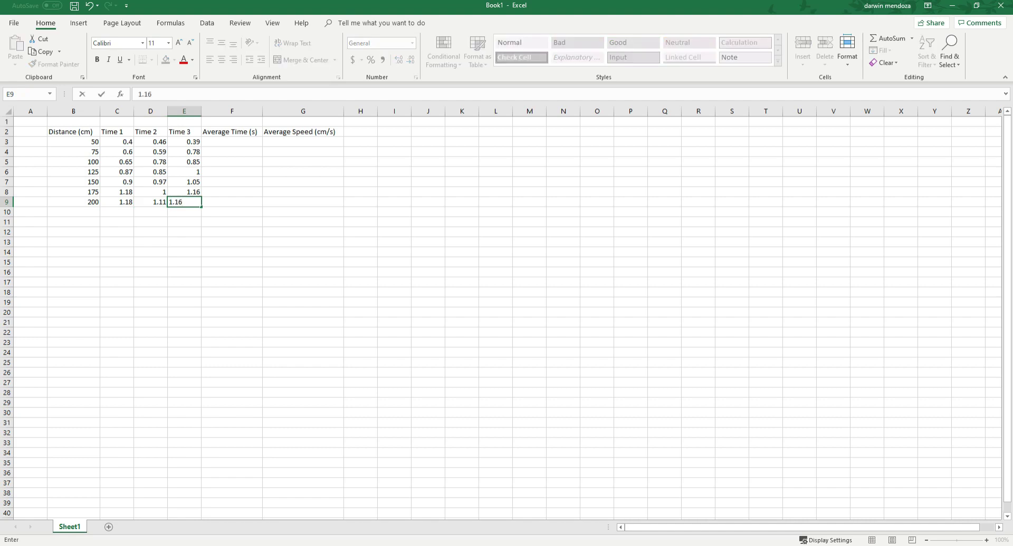
left_click(231, 262)
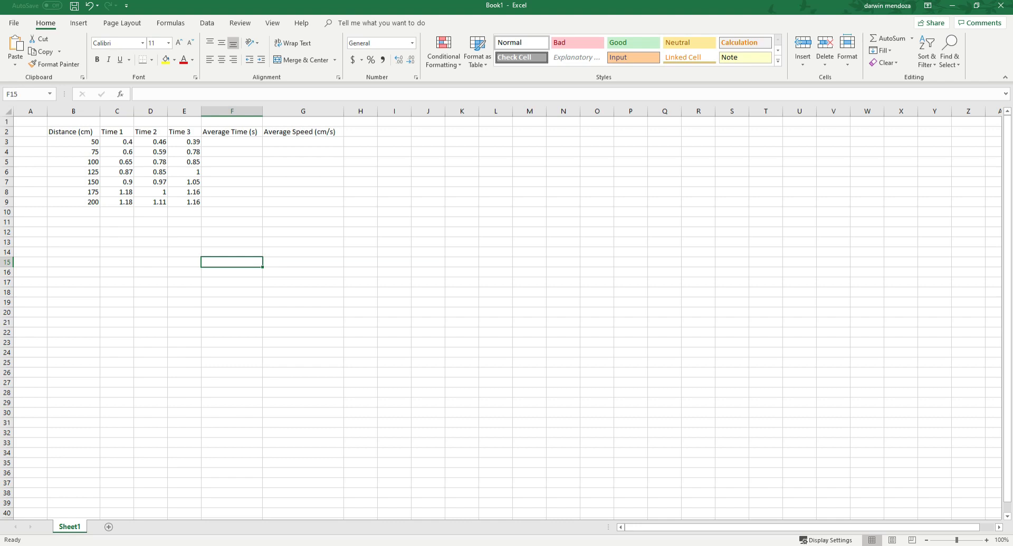
Step: Enter the formula =AVERAGE(C3:E3) in F3 to average the three times of the 50 cm row
left_click(232, 142)
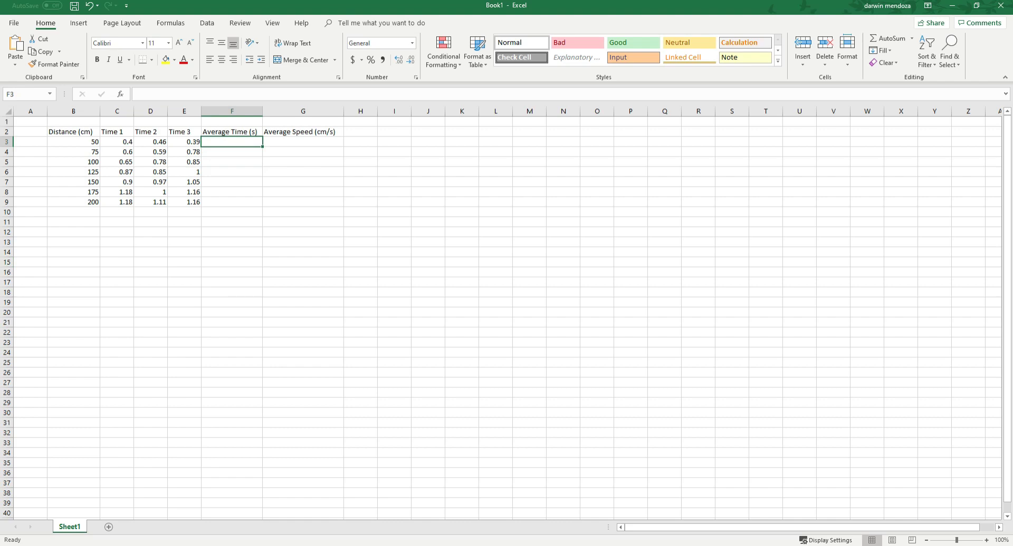
type("=")
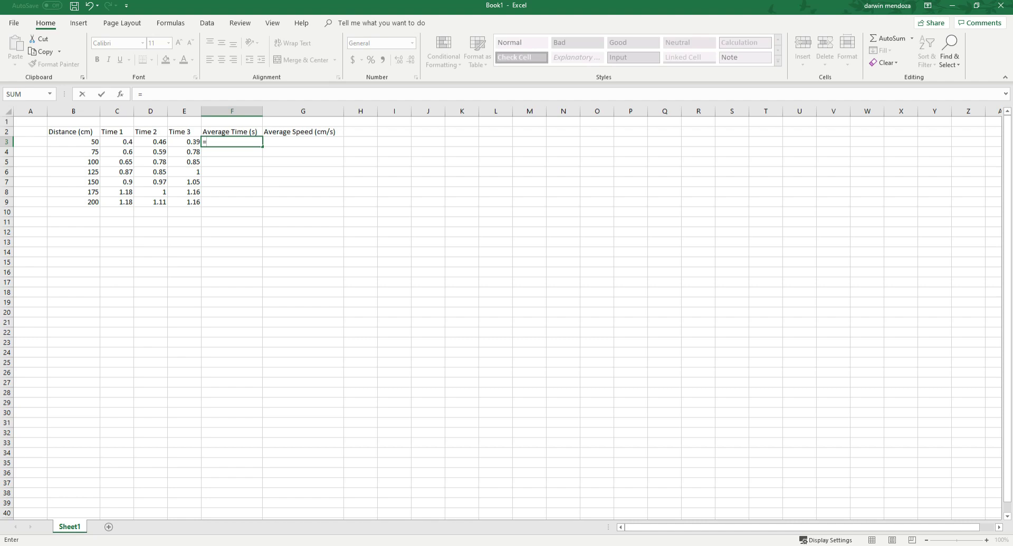
left_click(117, 142)
type("aver")
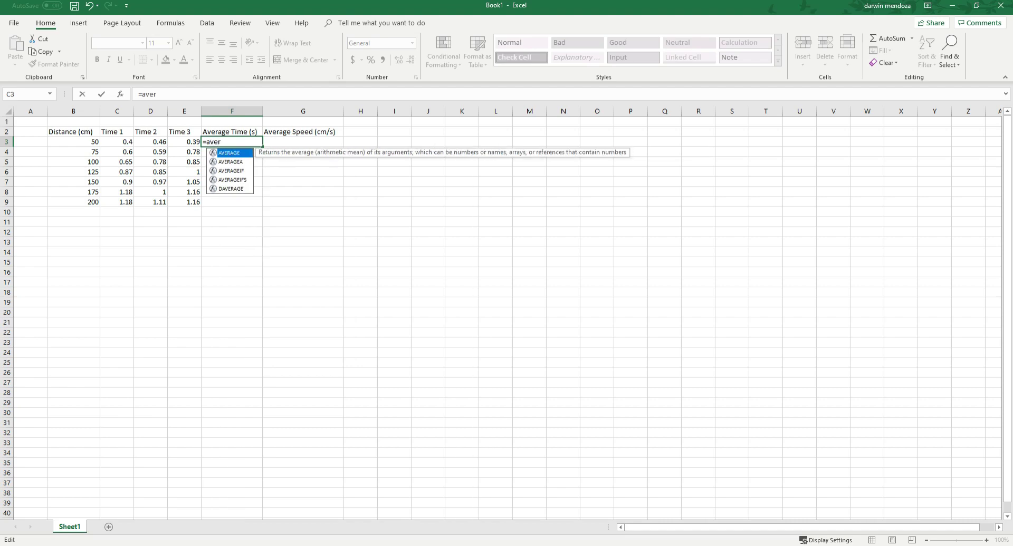
key("Tab")
left_click(117, 142)
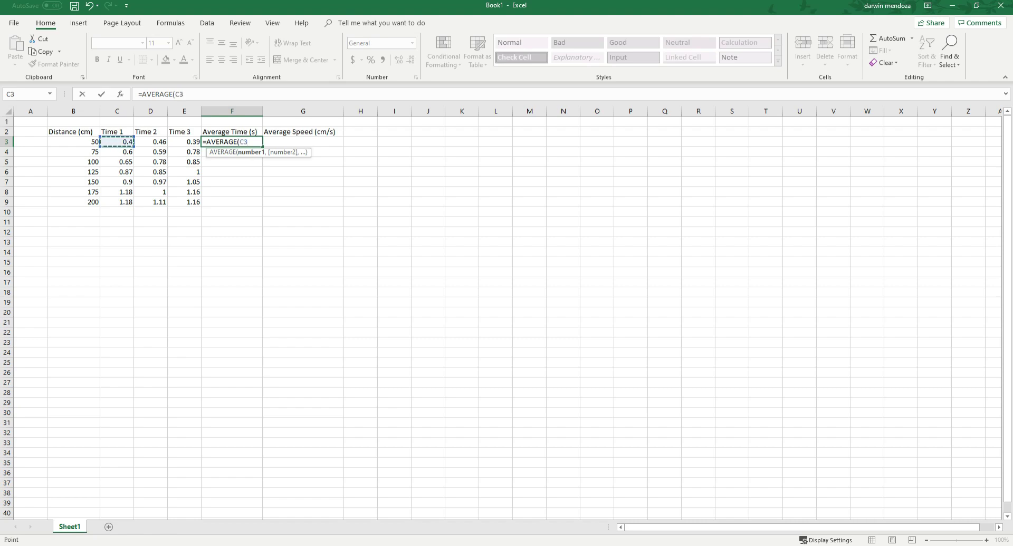
left_click_drag(117, 142, 193, 141)
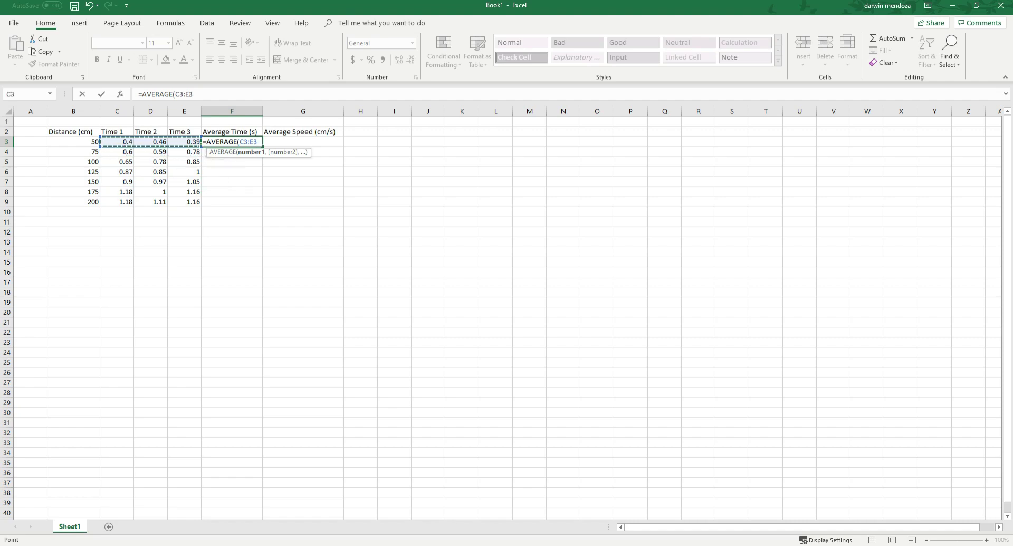
type(")")
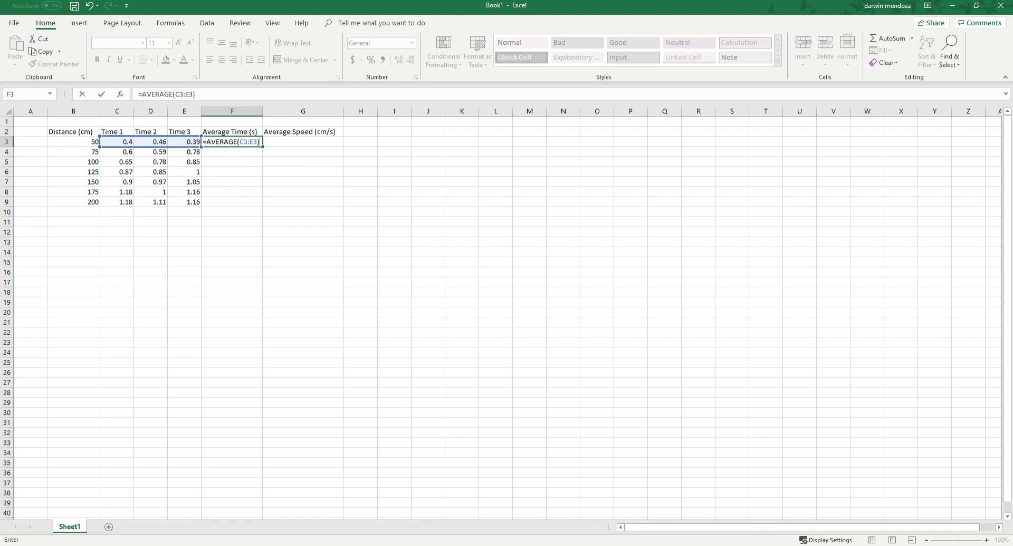
key("Return")
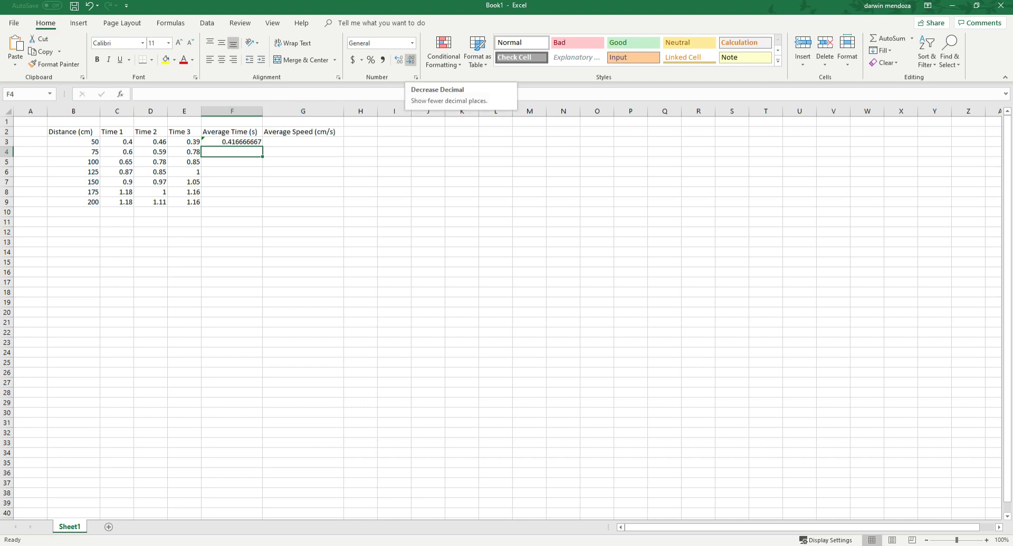
Step: Reduce the decimals shown for the average time in F3 to two places
left_click(232, 142)
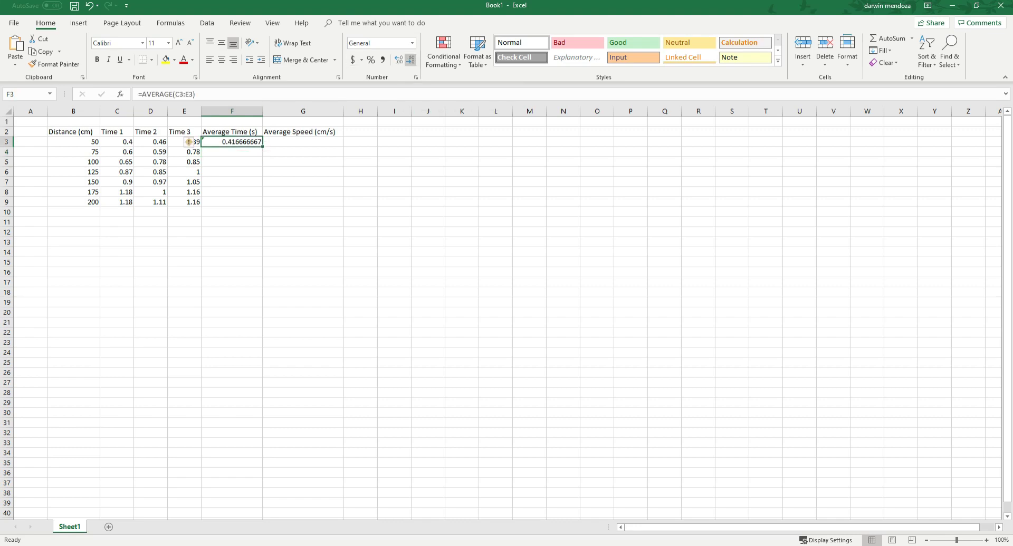
left_click(411, 60)
left_click(410, 59)
left_click(410, 59)
left_click(410, 59)
left_click(411, 59)
left_click(410, 60)
left_click(410, 60)
left_click(232, 232)
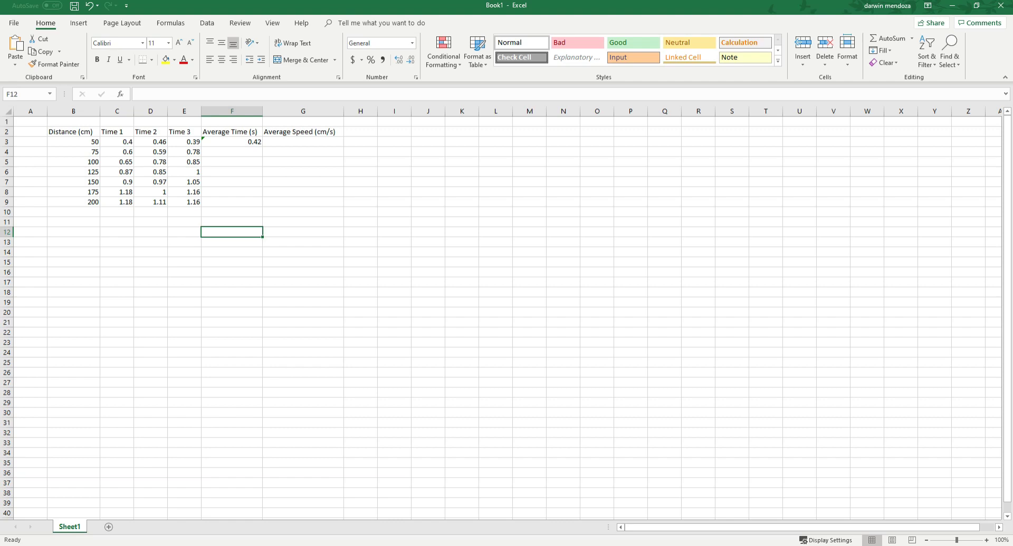
Step: Fill the average time formula from F3 down through F9
left_click(232, 142)
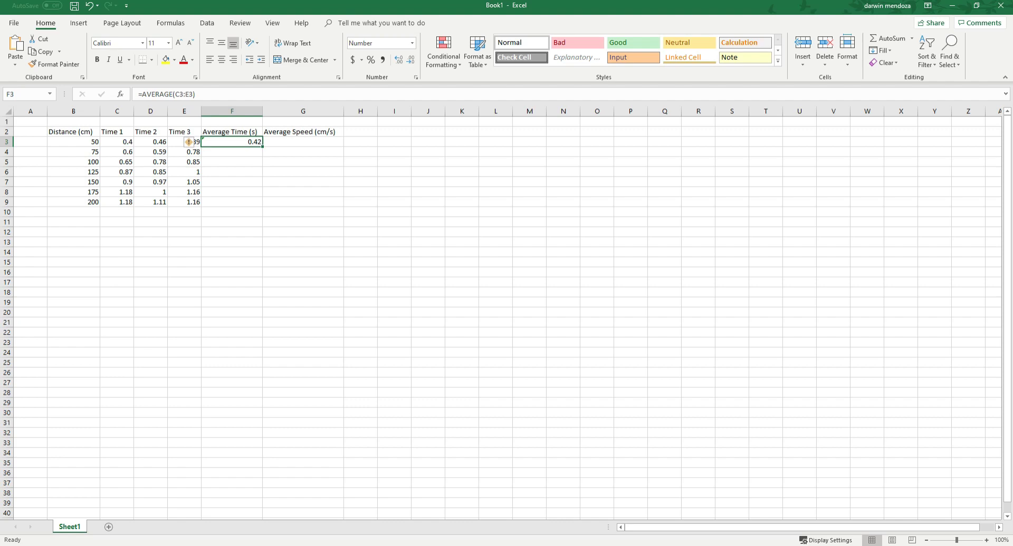
left_click_drag(262, 146, 263, 207)
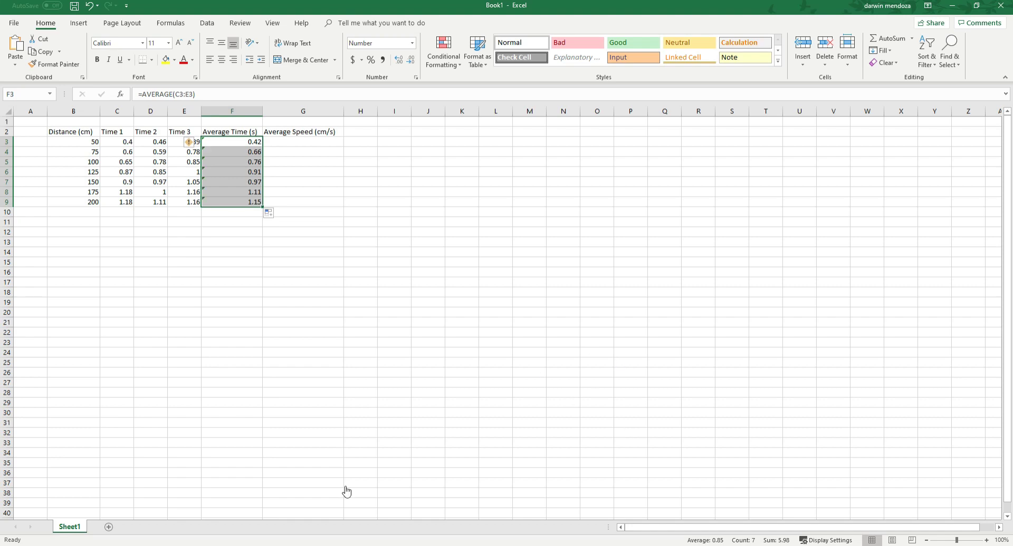
left_click(99, 406)
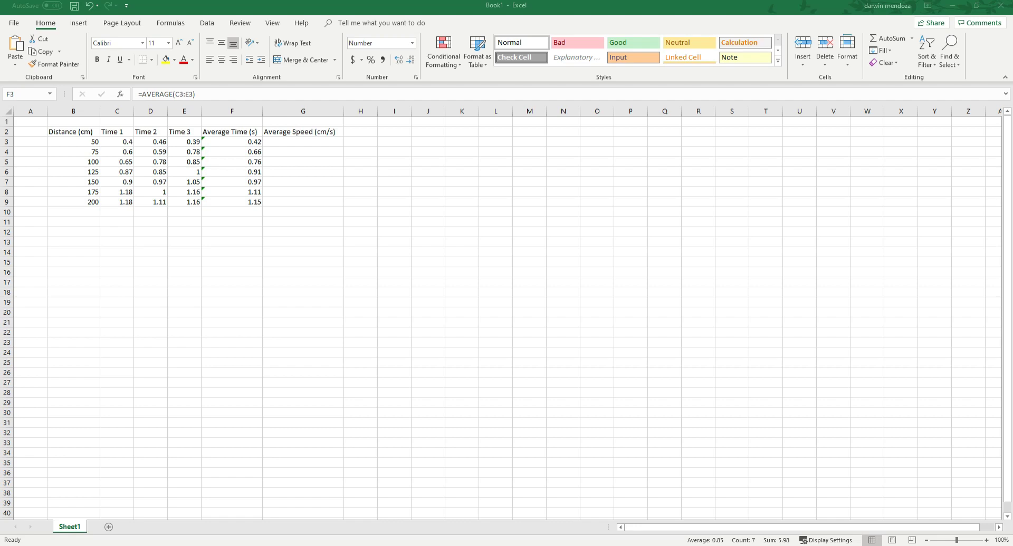
key("alt+Tab")
Step: Enter the formula =(B3)/(F3) in G3 to divide the distance by the average time
left_click(302, 142)
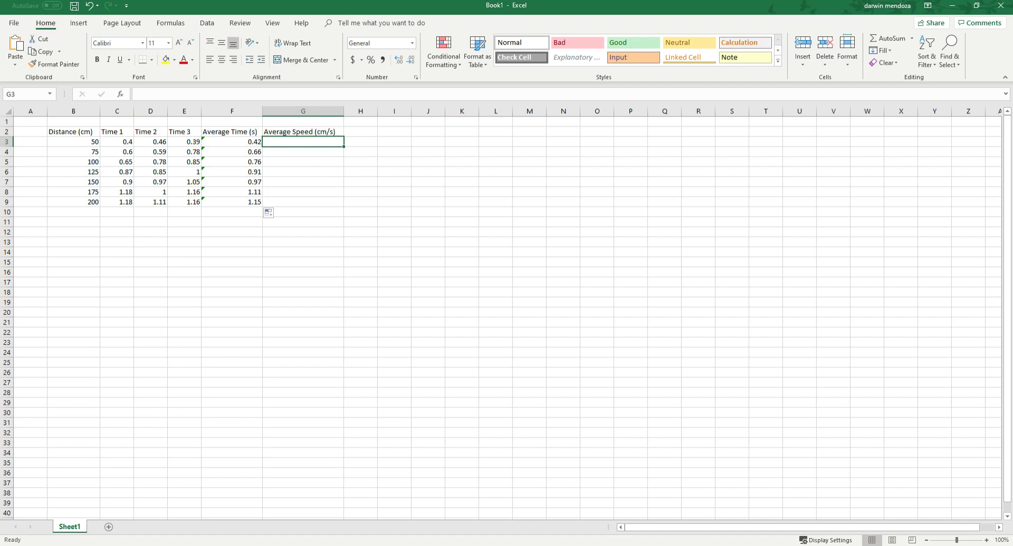
type("=")
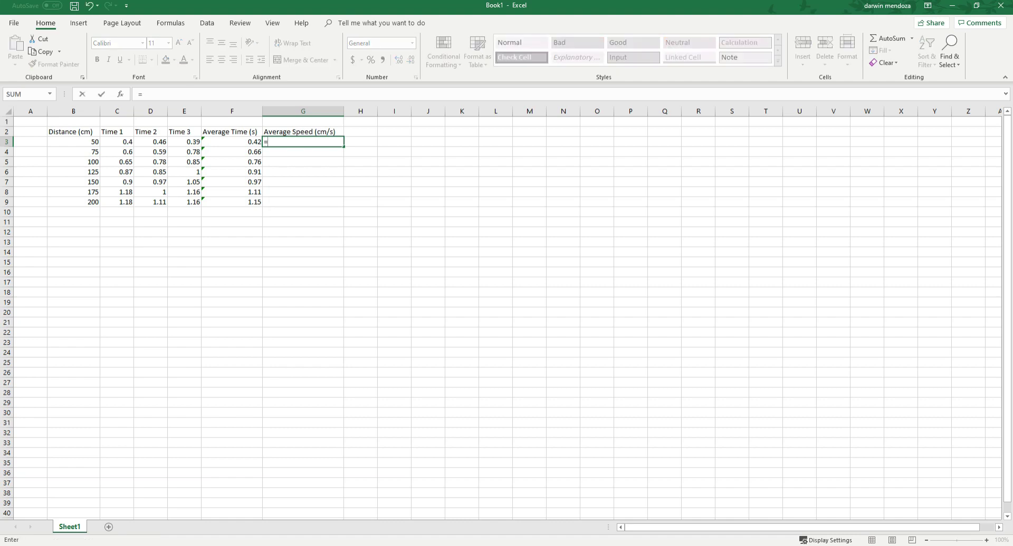
type("(")
left_click(73, 142)
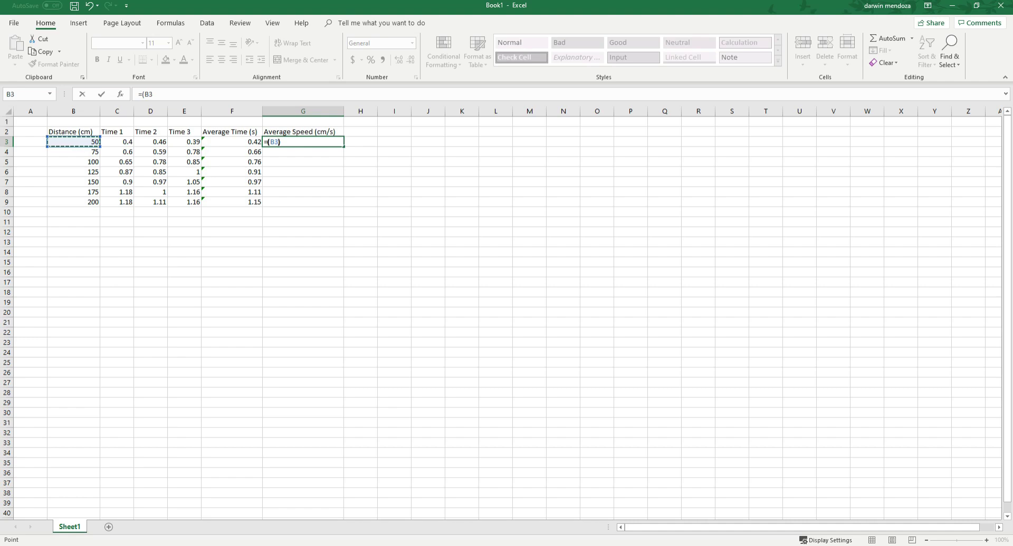
type(")/(")
key("Left")
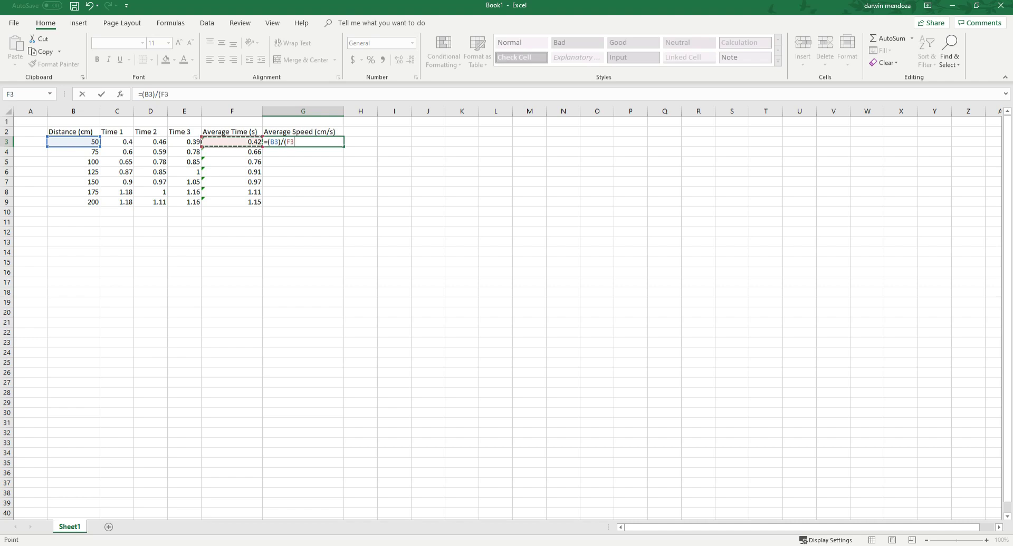
type(")")
key("Return")
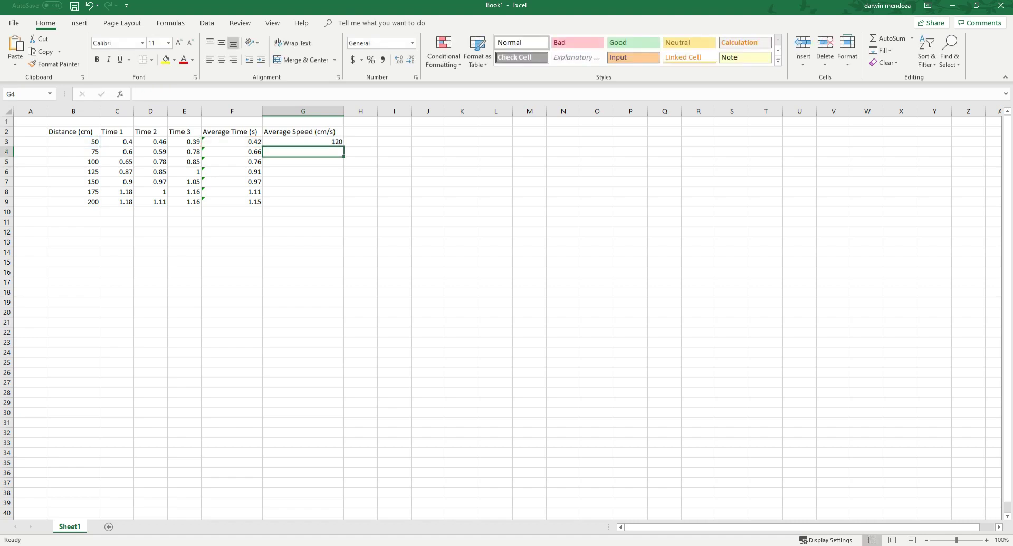
Step: Fill the average speed formula from G3 down through G9 and show the results with two decimal places
left_click(302, 142)
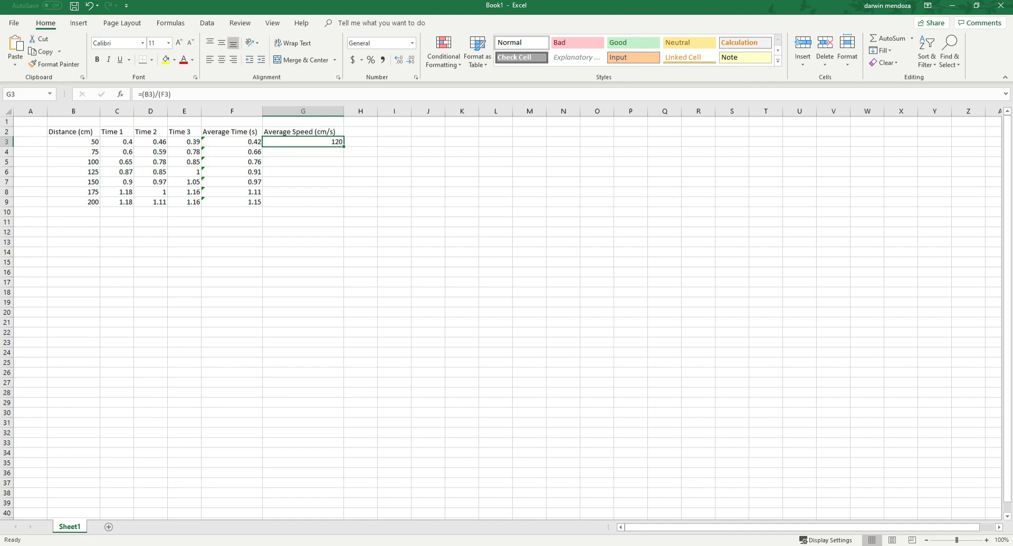
left_click_drag(343, 147, 343, 207)
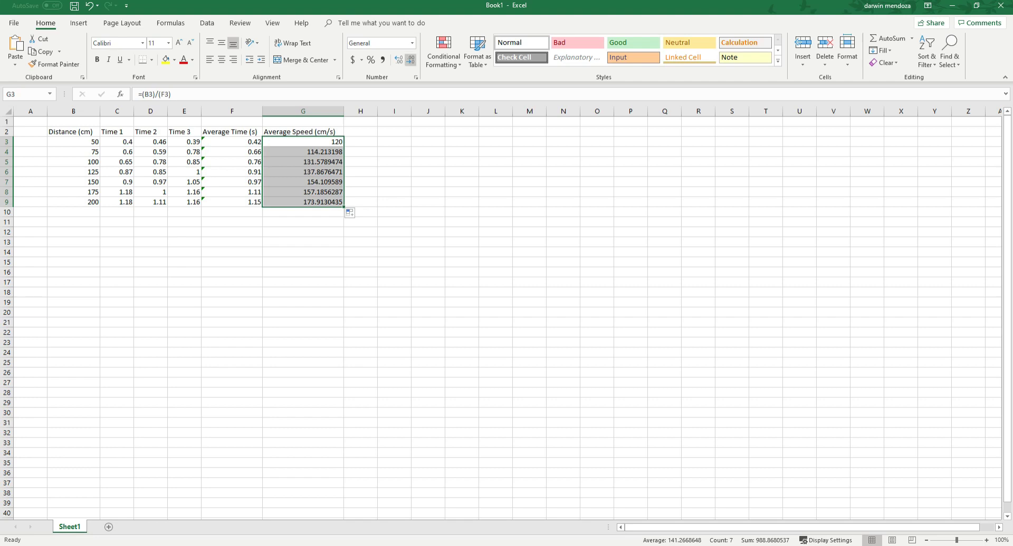
left_click(410, 59)
left_click(410, 60)
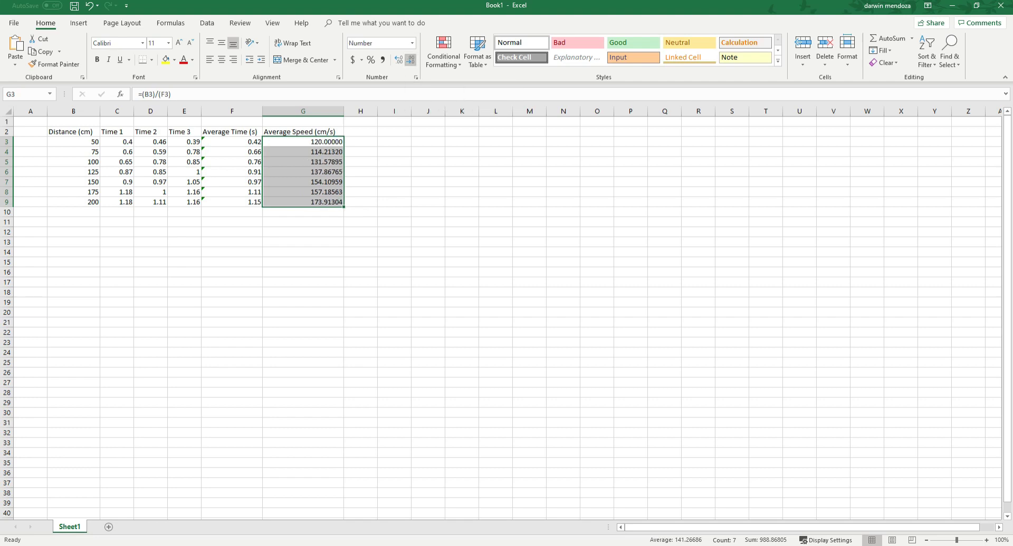
left_click(410, 59)
left_click(410, 59)
left_click(410, 59)
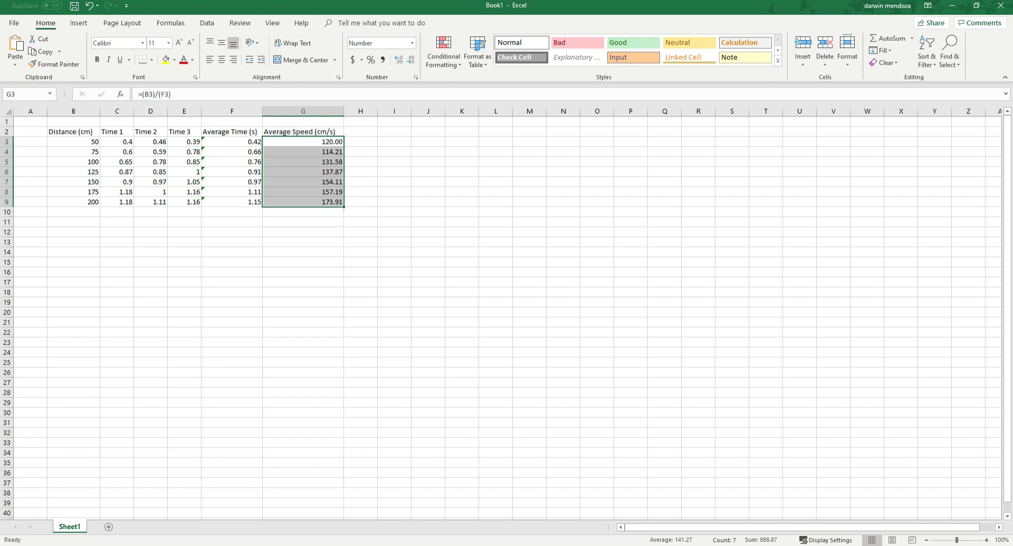
left_click(303, 242)
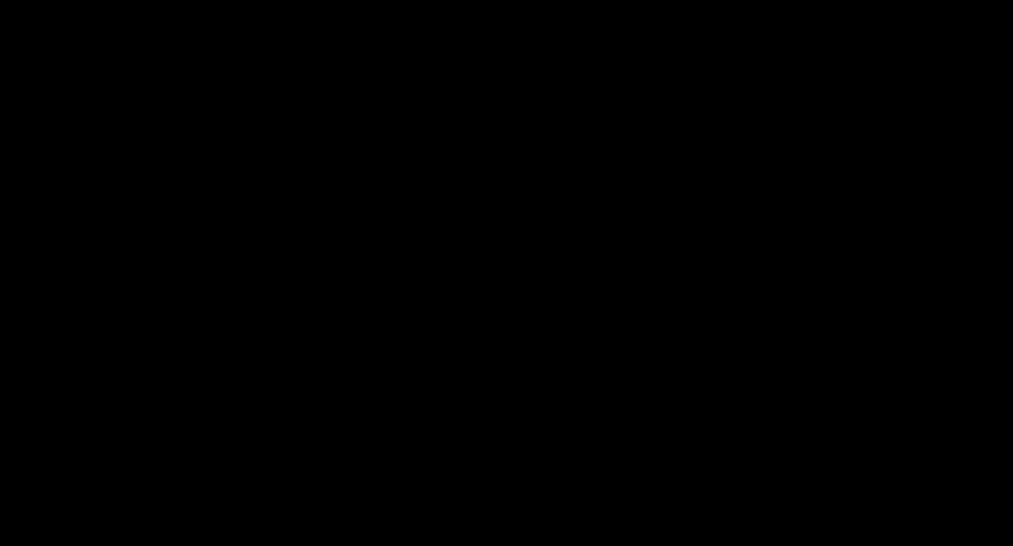